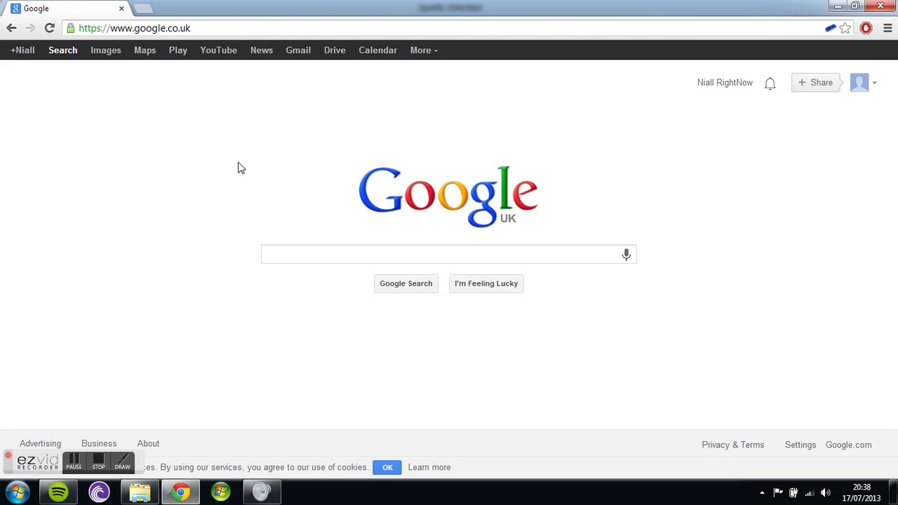
click(210, 28)
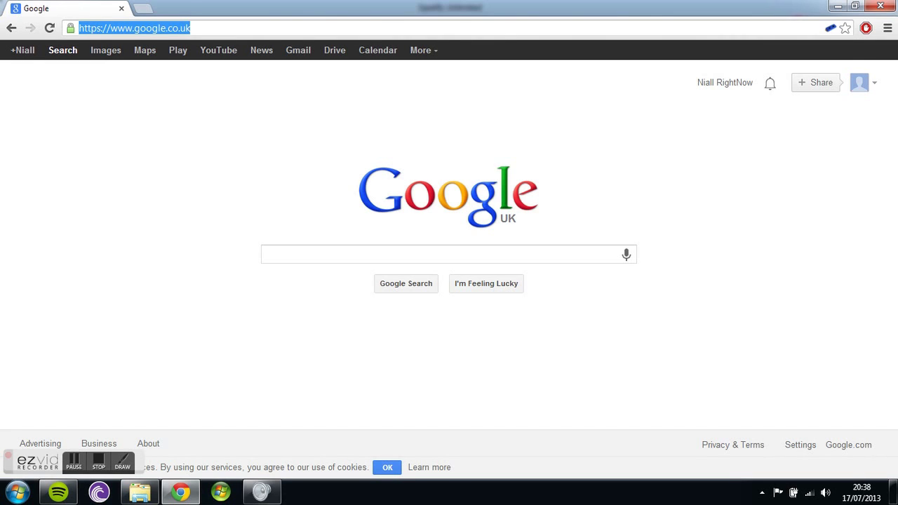
text(www.yourtactics.com)
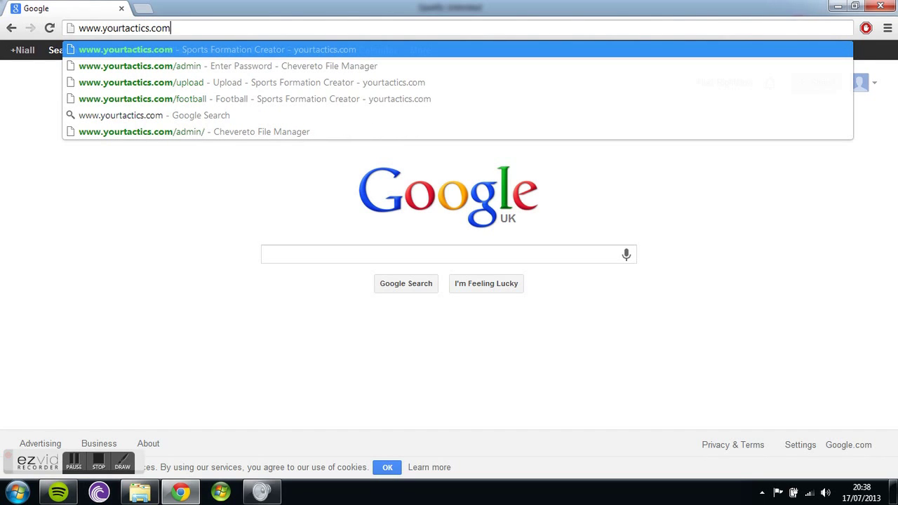
key(Return)
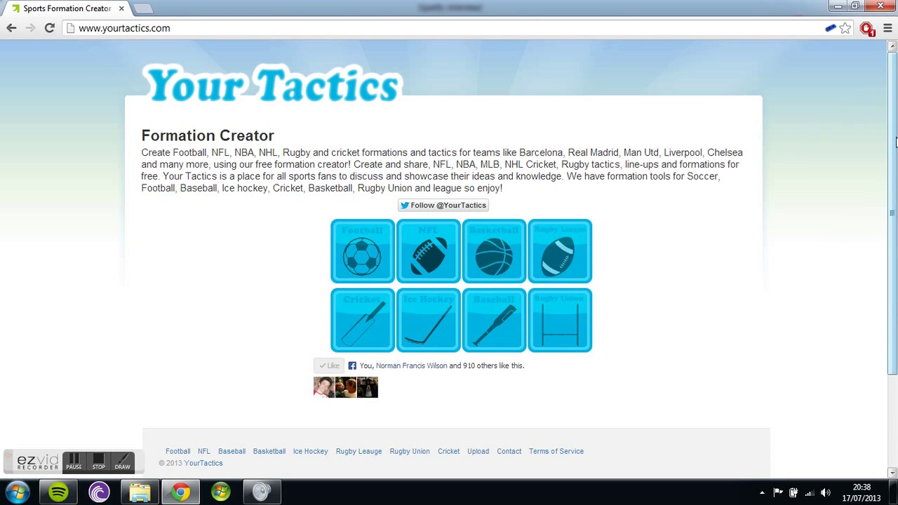
mouse_move(895, 143)
mouse_down()
mouse_move(895, 224)
mouse_move(895, 152)
mouse_up()
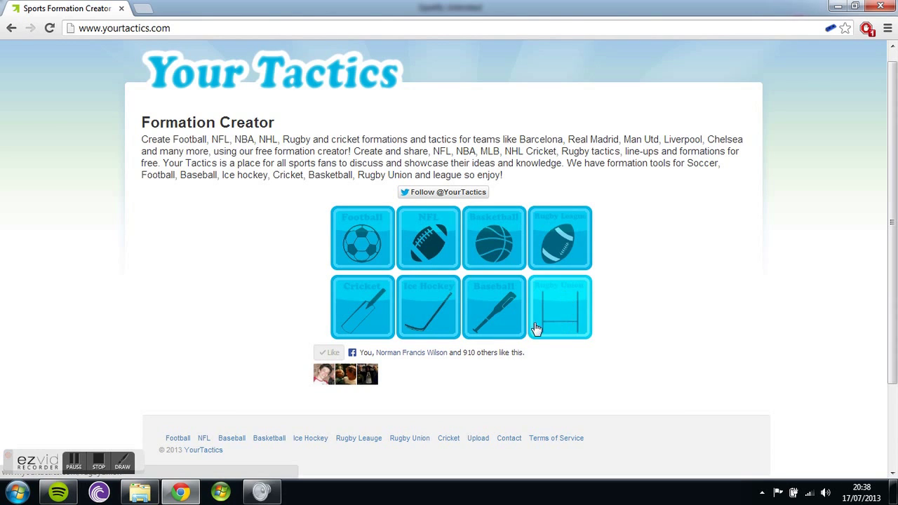
click(366, 239)
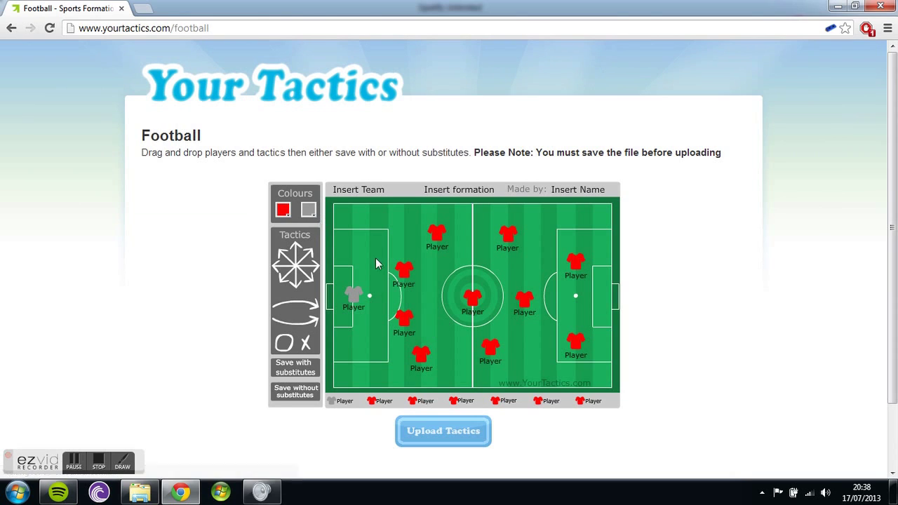
click(220, 104)
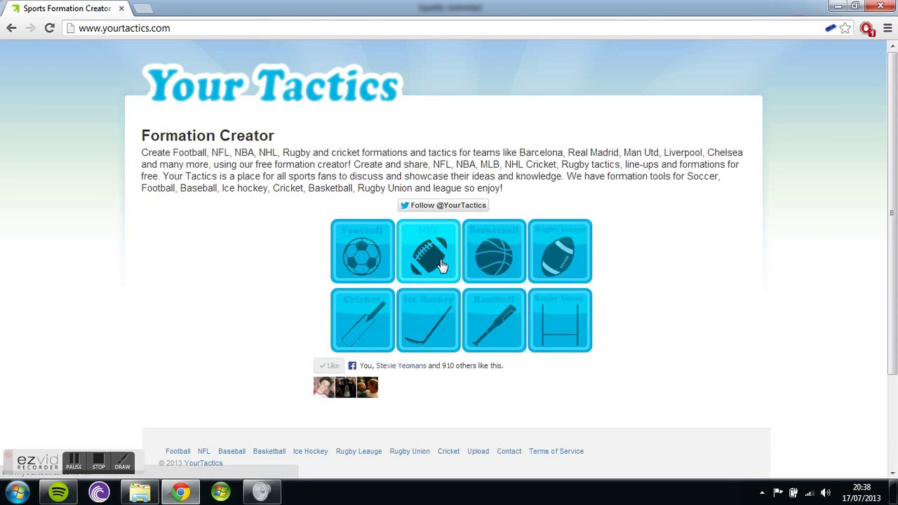
click(442, 265)
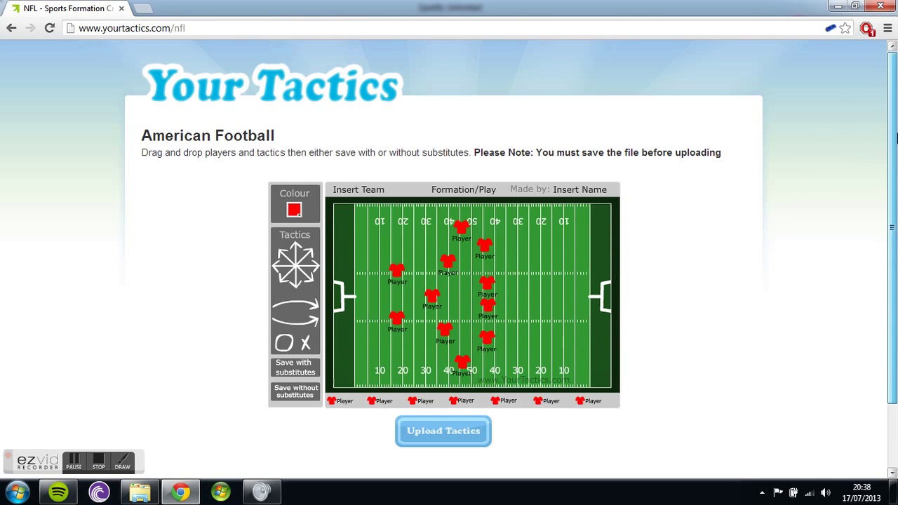
scroll(894, 137, down, 1)
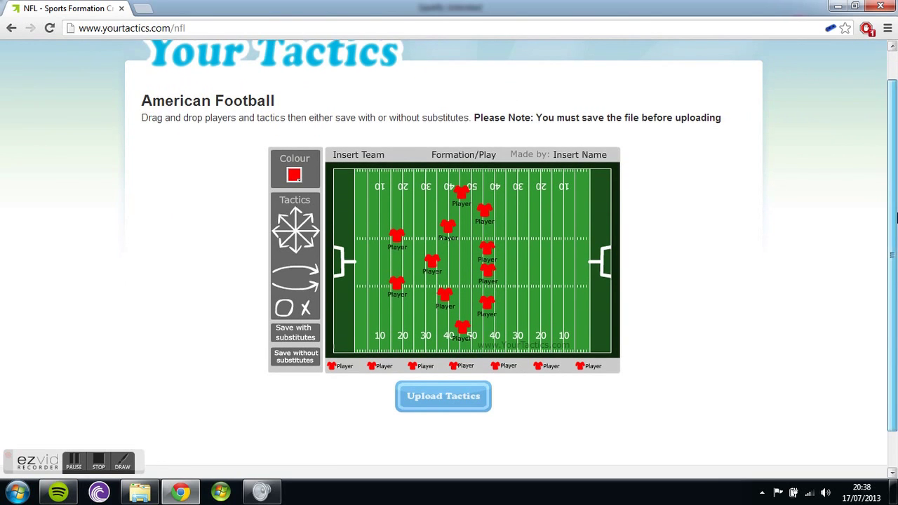
scroll(894, 218, up, 1)
click(217, 77)
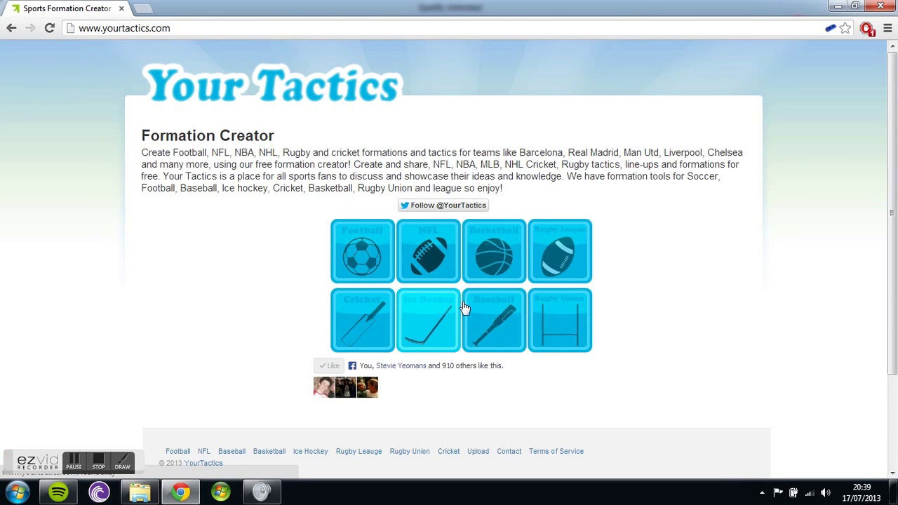
click(438, 322)
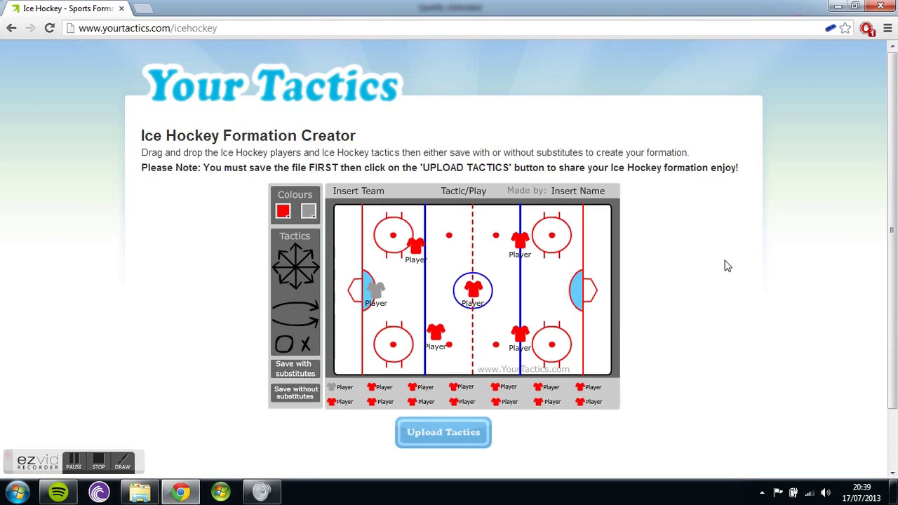
scroll(894, 233, down, 1)
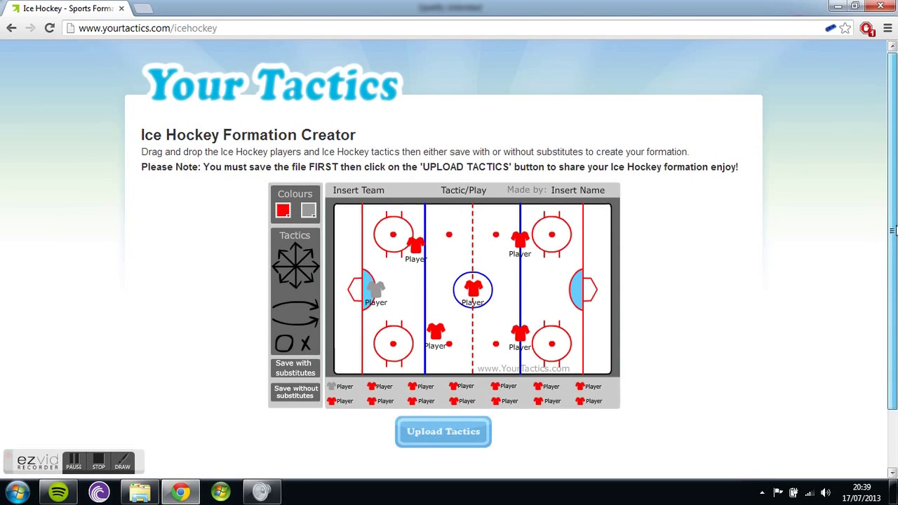
scroll(894, 234, up, 1)
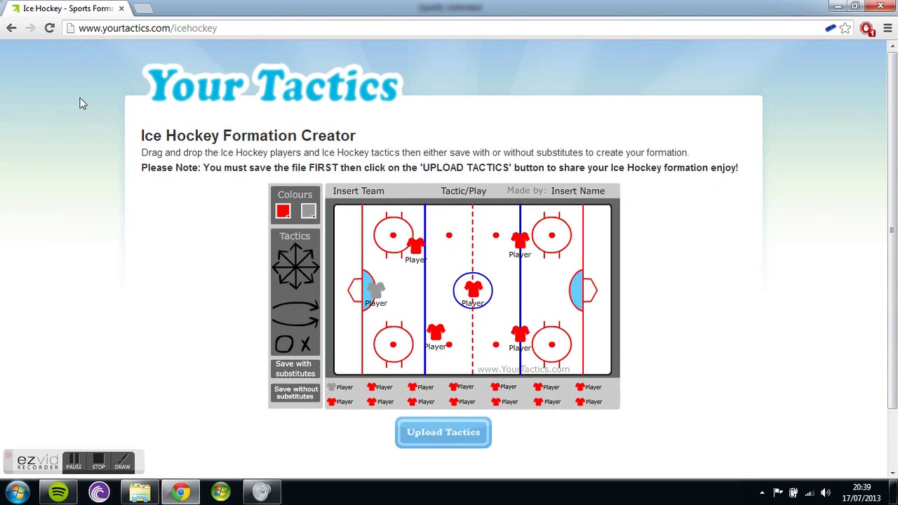
click(149, 93)
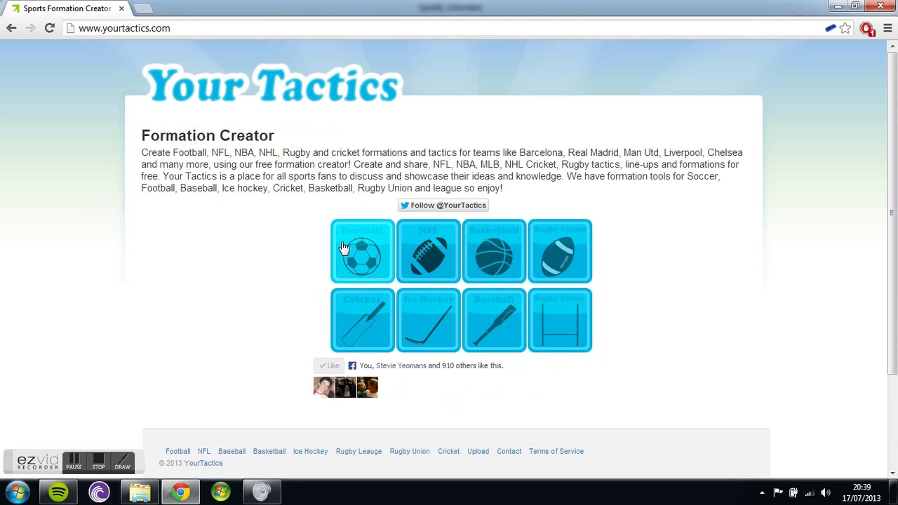
Start a Football lineup with team name Liverpool and a green goalkeeper kit.
click(346, 246)
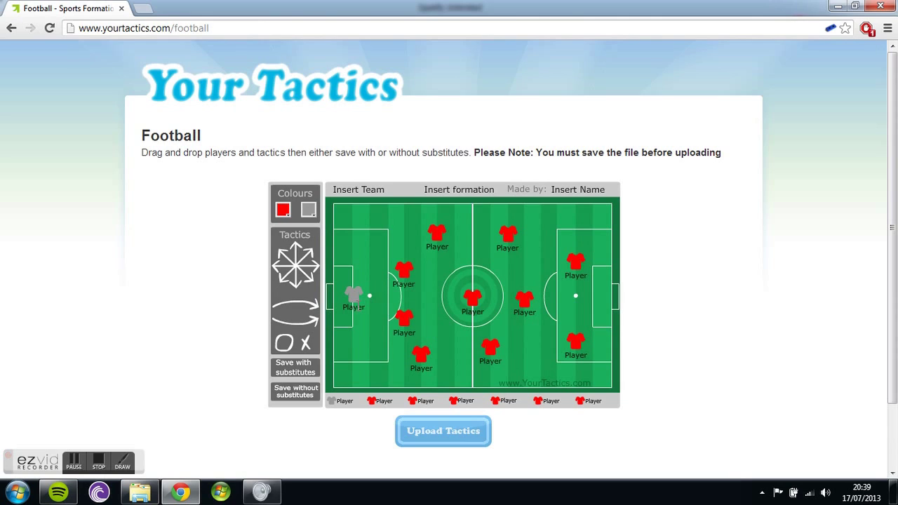
click(380, 188)
text(Liverpool)
click(310, 209)
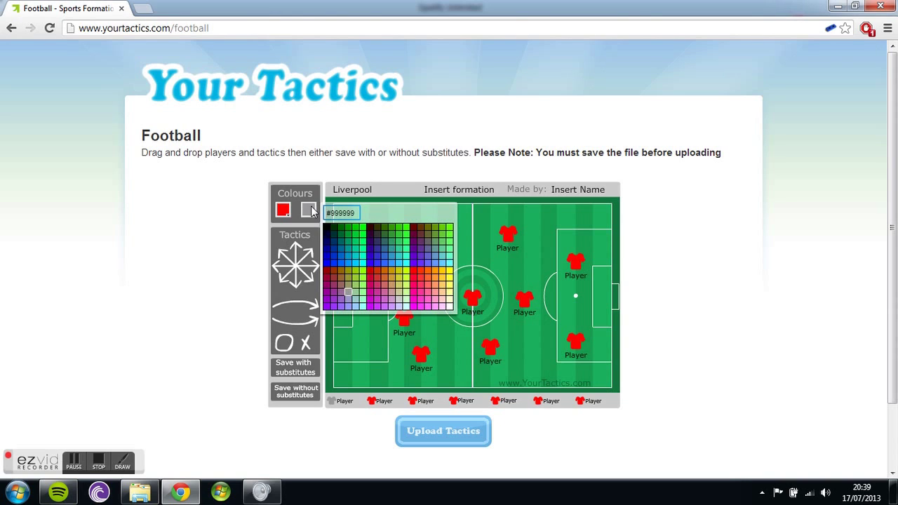
click(350, 230)
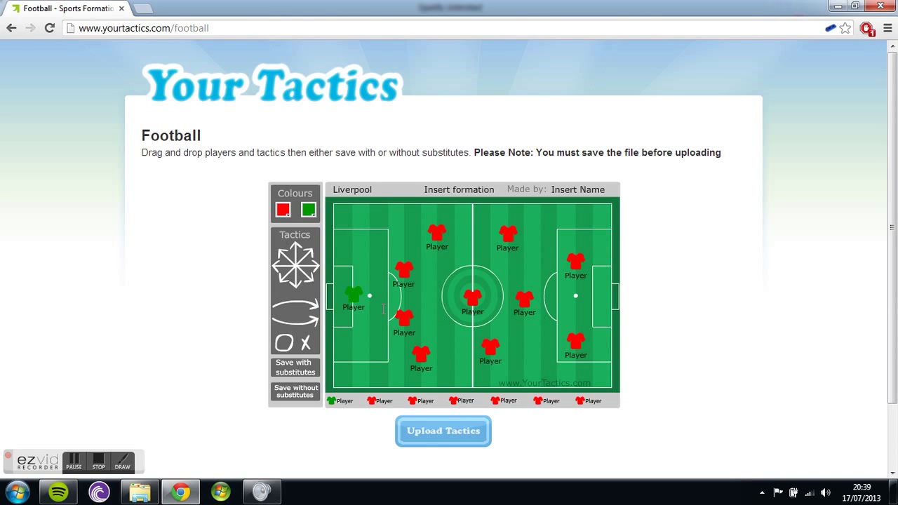
Set the formation name to 4-2-3-1 and enter the creator's name in Made by.
click(453, 188)
text(4-2-3-1)
click(561, 189)
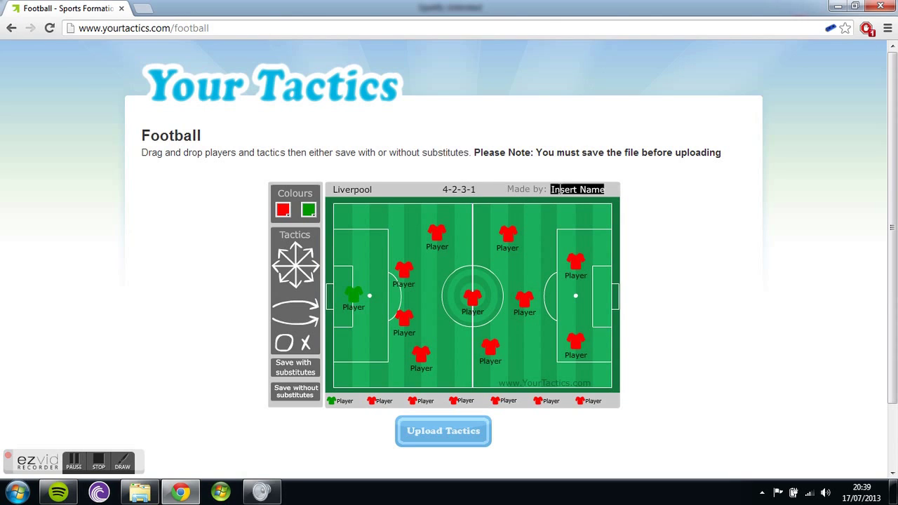
text(Niall)
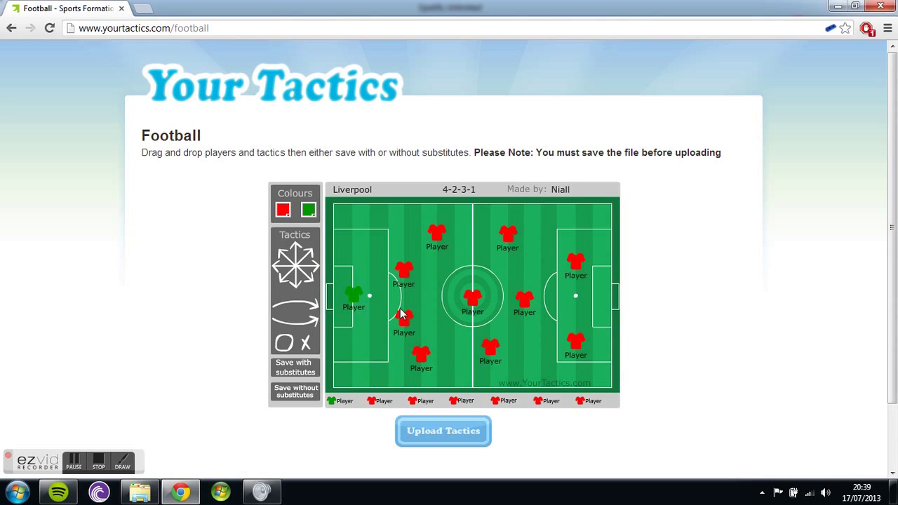
Nudge two midfielders, then label the goalkeeper, left midfielder and a defender with player names.
mouse_move(441, 241)
mouse_down()
mouse_move(461, 226)
mouse_move(444, 228)
mouse_up()
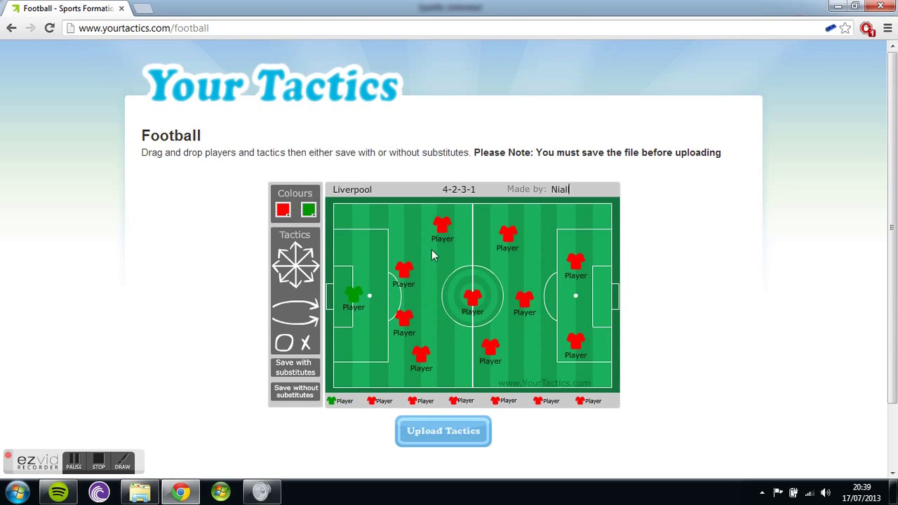
mouse_move(404, 275)
mouse_down()
mouse_move(391, 252)
mouse_move(401, 273)
mouse_up()
double_click(357, 307)
text(Reina)
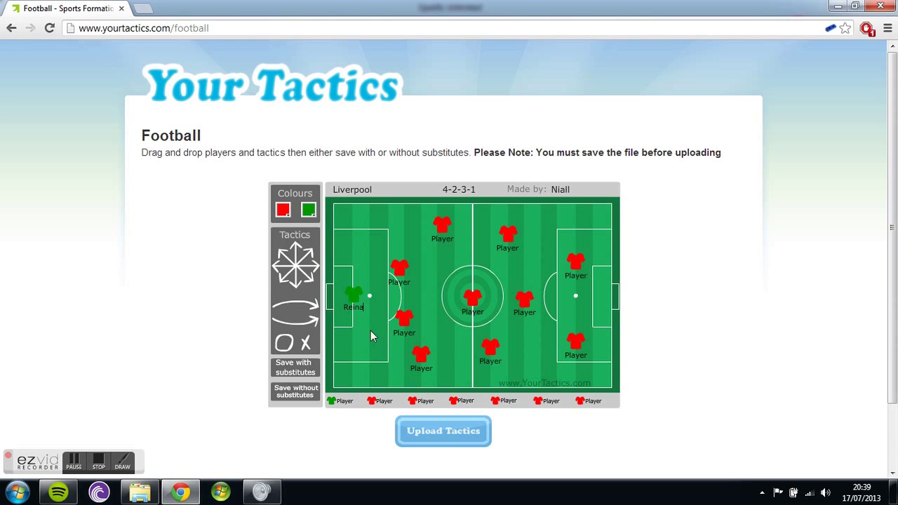
double_click(406, 282)
text(Agger)
double_click(414, 332)
key(BackSpace)
text(Skrtel)
Relabel another player 'dfgdfgd' and reposition three outfield players on the pitch.
click(524, 312)
text(dfgdfgd)
drag(530, 284, 534, 263)
drag(477, 296, 467, 298)
drag(496, 354, 523, 336)
Rename bench substitutes to 'sfgdf' and 's'.
click(509, 405)
text(sfgdf)
click(431, 401)
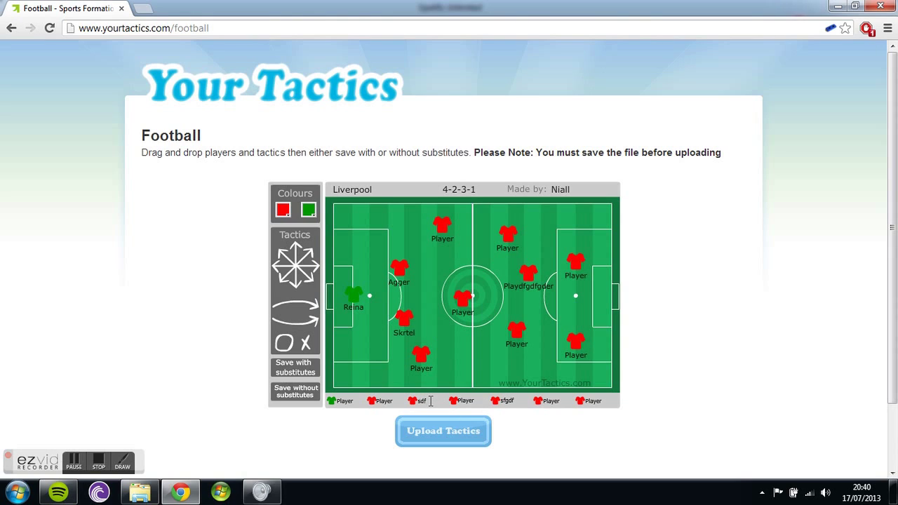
click(347, 402)
text(sss)
Place straight and curved run arrows plus an X marker, and shift the lower-right player down-left.
drag(332, 266, 480, 300)
mouse_move(306, 344)
mouse_down()
mouse_move(489, 326)
mouse_move(540, 311)
mouse_up()
mouse_move(314, 319)
mouse_down()
mouse_move(349, 340)
mouse_move(523, 342)
mouse_move(605, 361)
mouse_move(564, 292)
mouse_move(571, 351)
mouse_move(567, 336)
mouse_up()
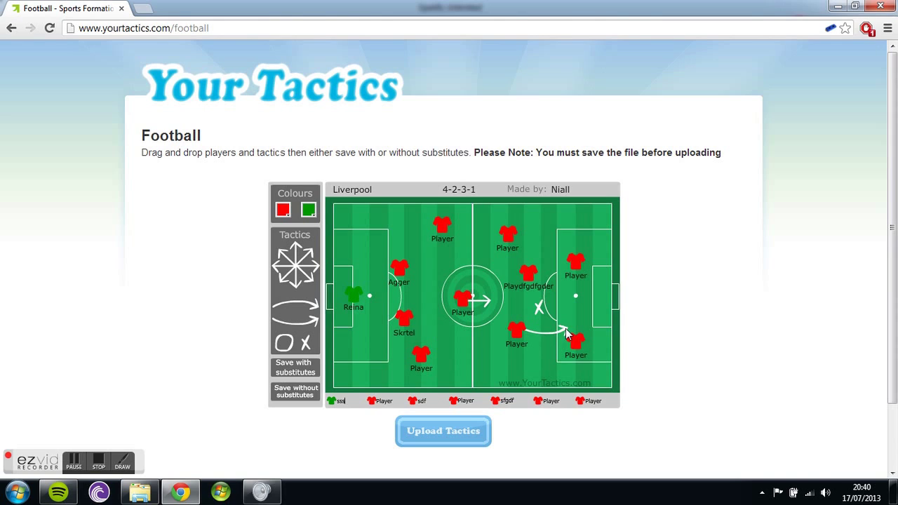
drag(539, 303, 568, 314)
drag(579, 349, 559, 364)
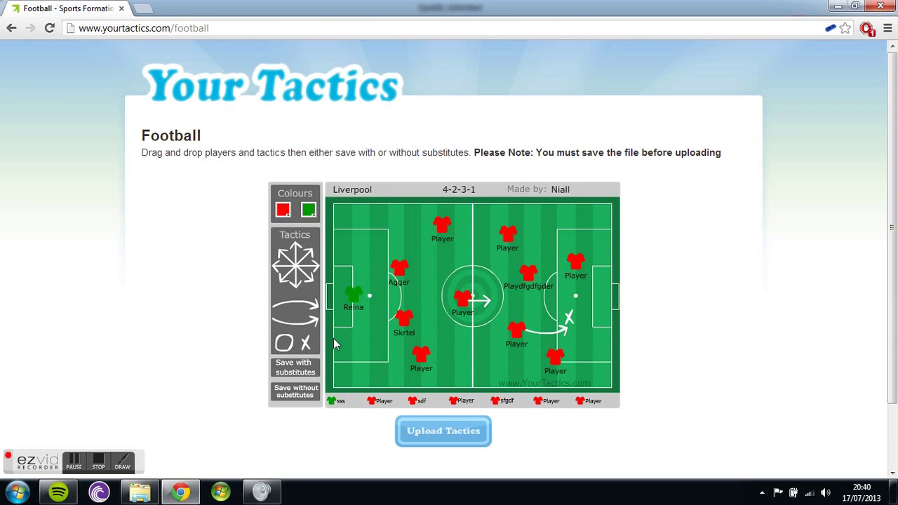
drag(317, 324, 571, 241)
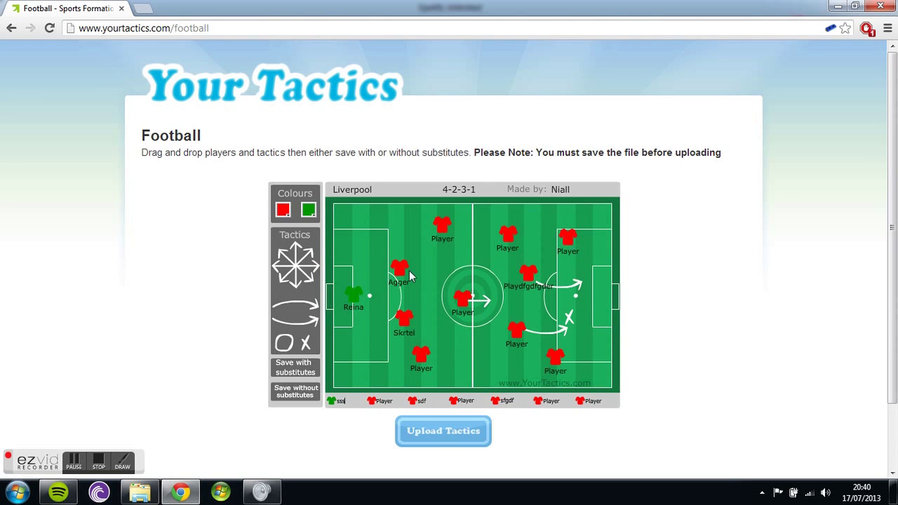
drag(312, 280, 461, 241)
Save the lineup image in Documents, renaming tactic.jpg to tactictest.jpg.
click(308, 398)
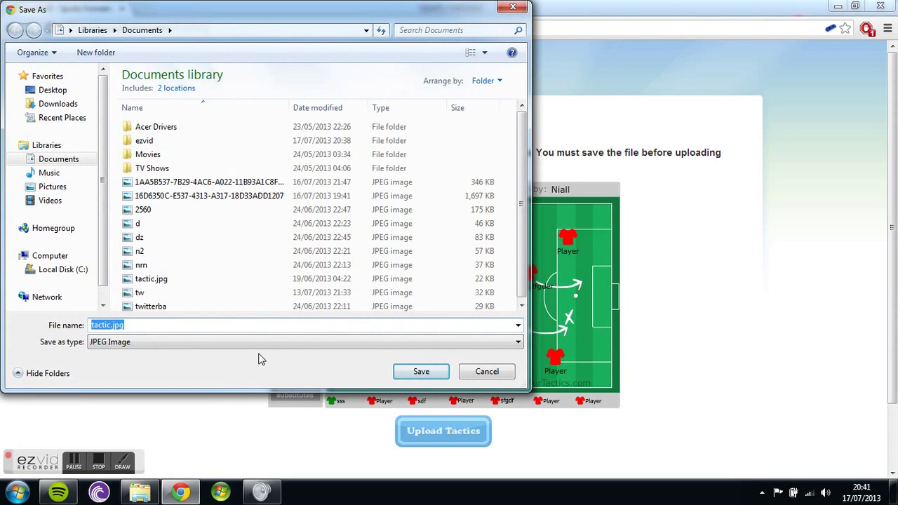
click(248, 327)
double_click(105, 325)
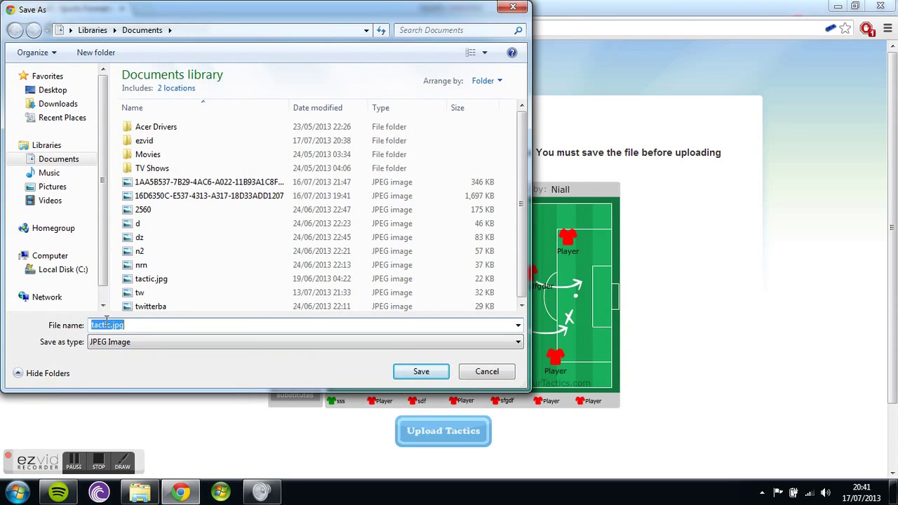
click(145, 323)
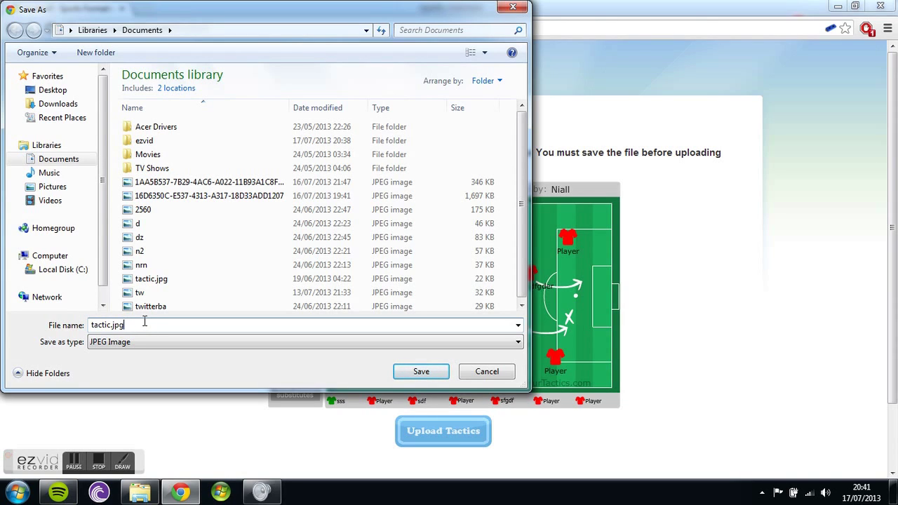
text(.jpg)
key(BackSpace)
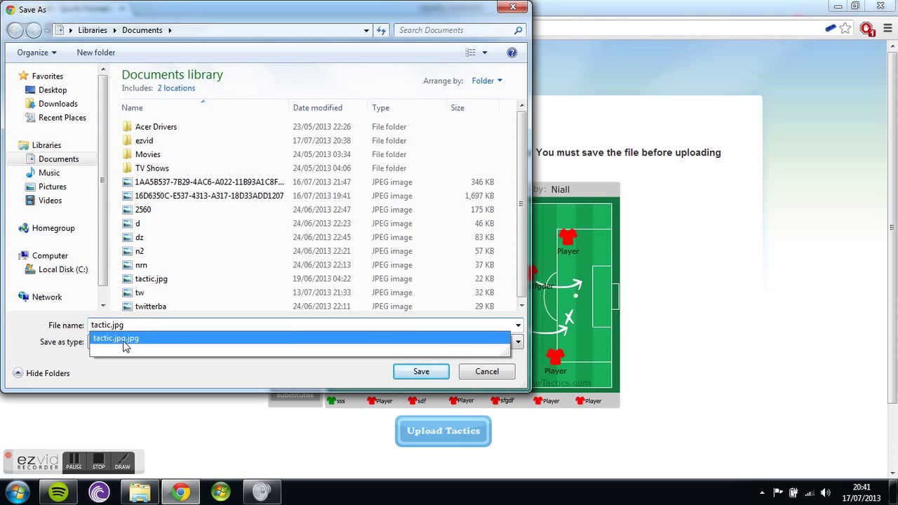
text(test)
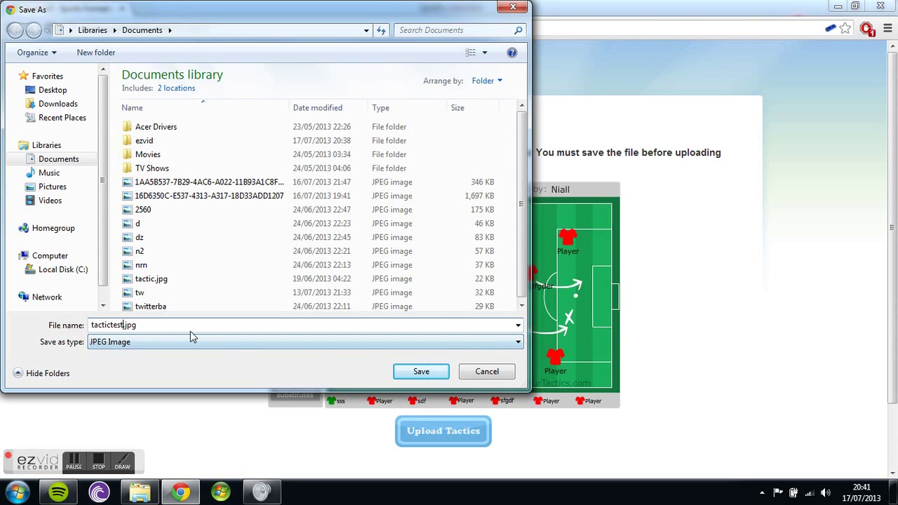
click(418, 372)
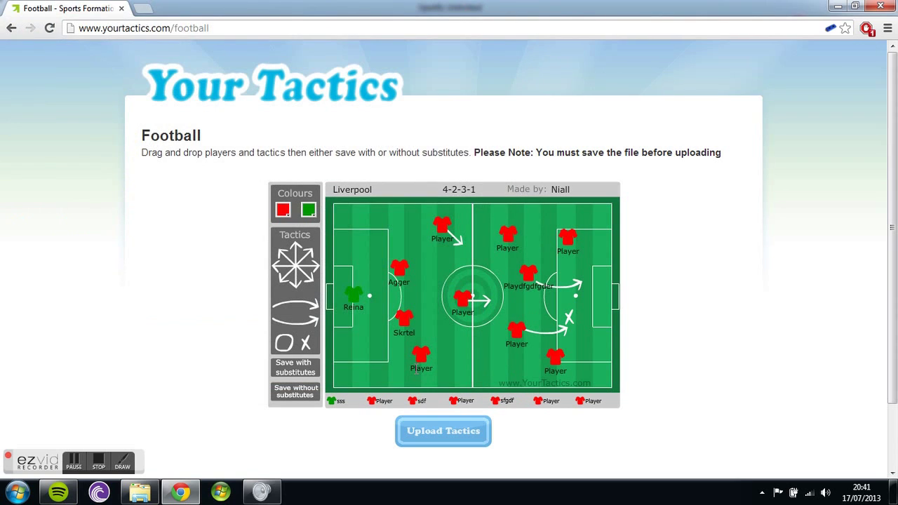
Upload tactictest.jpg from Documents through the Upload Tactics page.
scroll(890, 210, down, 1)
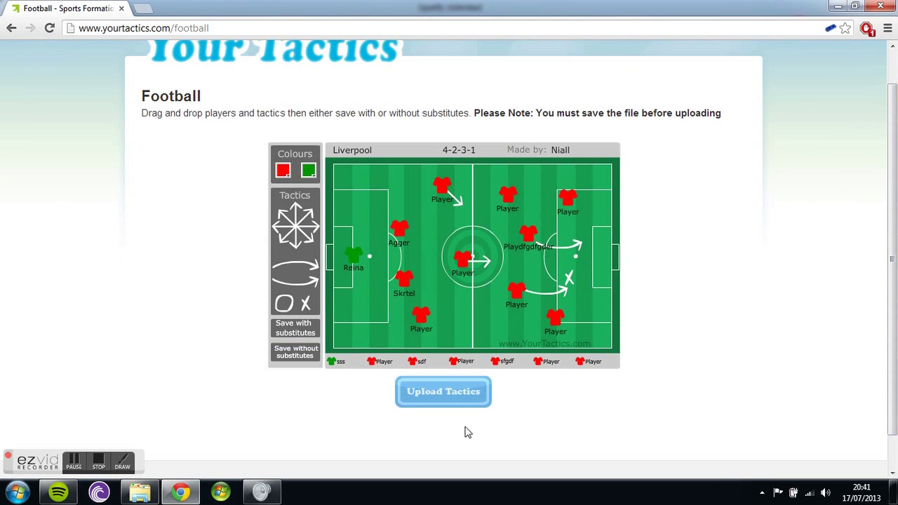
click(454, 394)
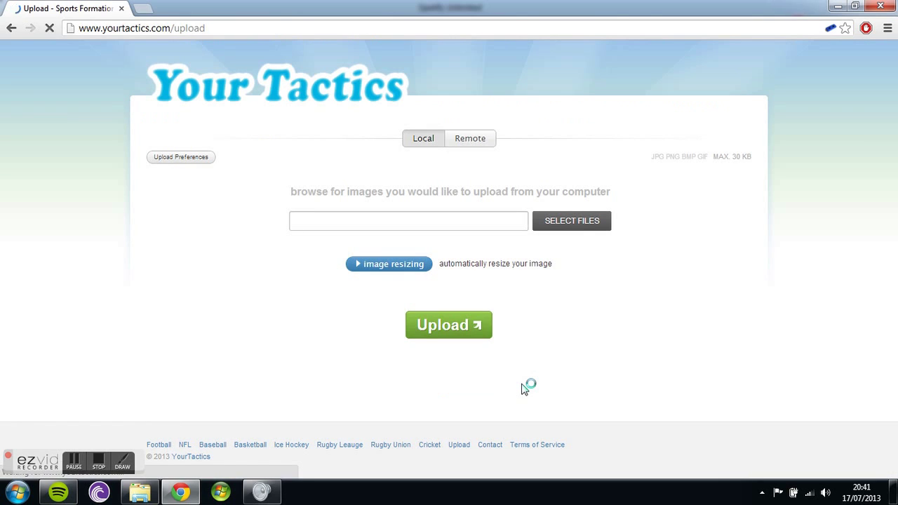
click(571, 221)
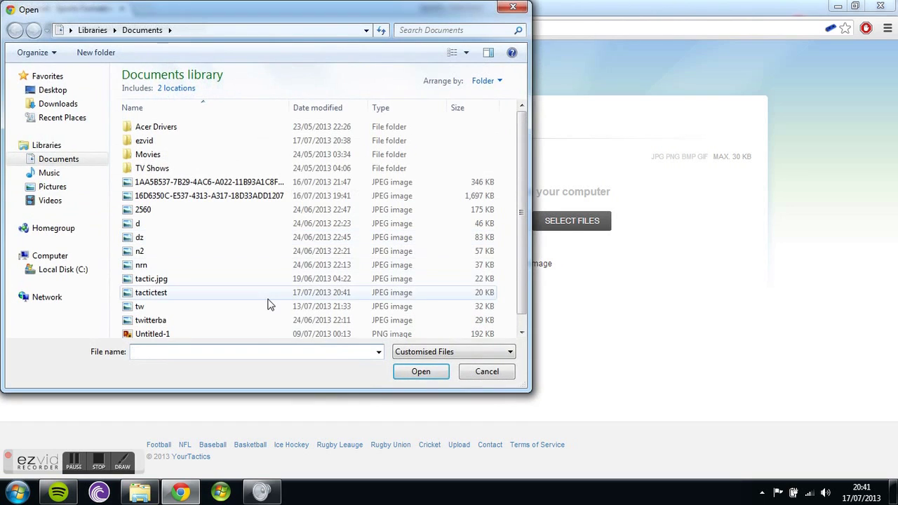
double_click(239, 293)
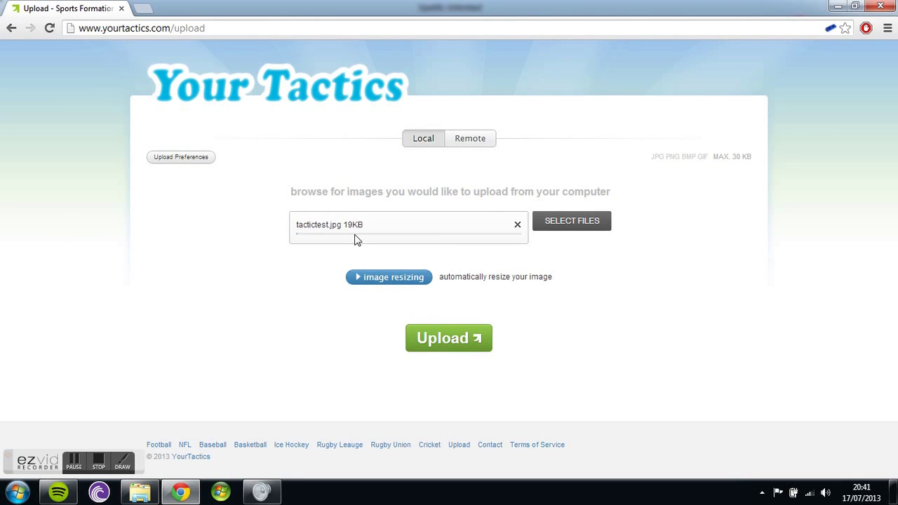
click(421, 331)
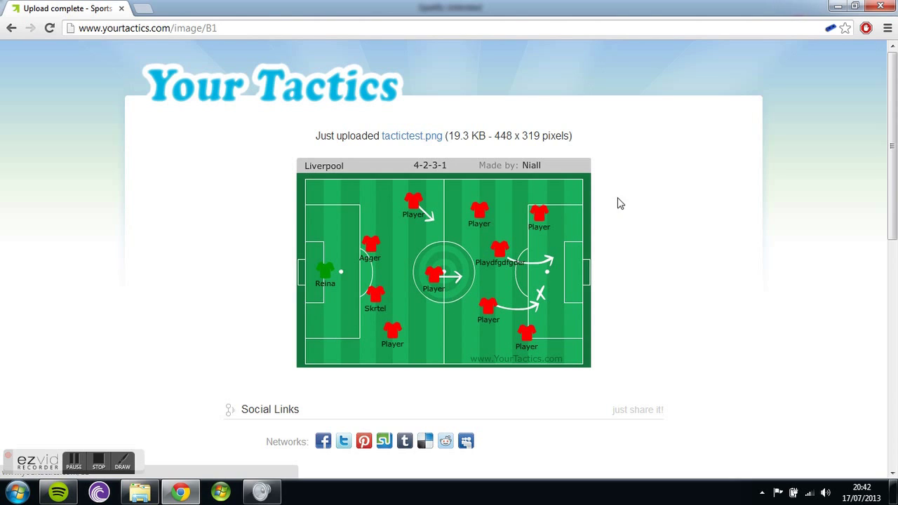
drag(882, 146, 841, 379)
scroll(807, 281, down, 1)
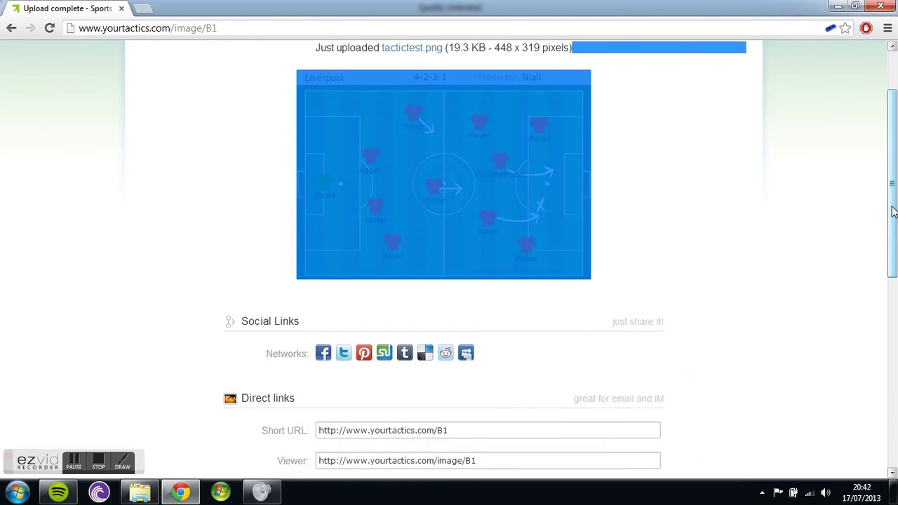
click(760, 223)
drag(896, 234, 890, 354)
scroll(551, 273, down, 1)
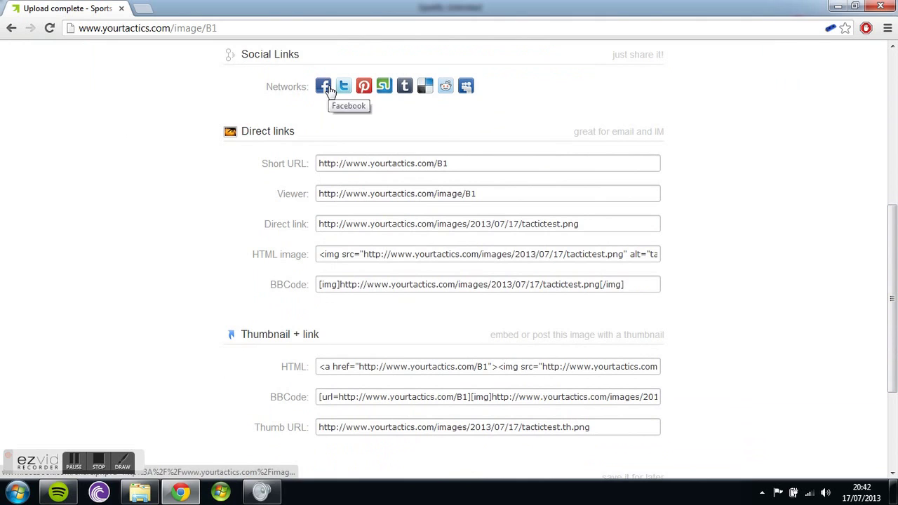
click(434, 163)
click(435, 192)
drag(894, 286, 894, 358)
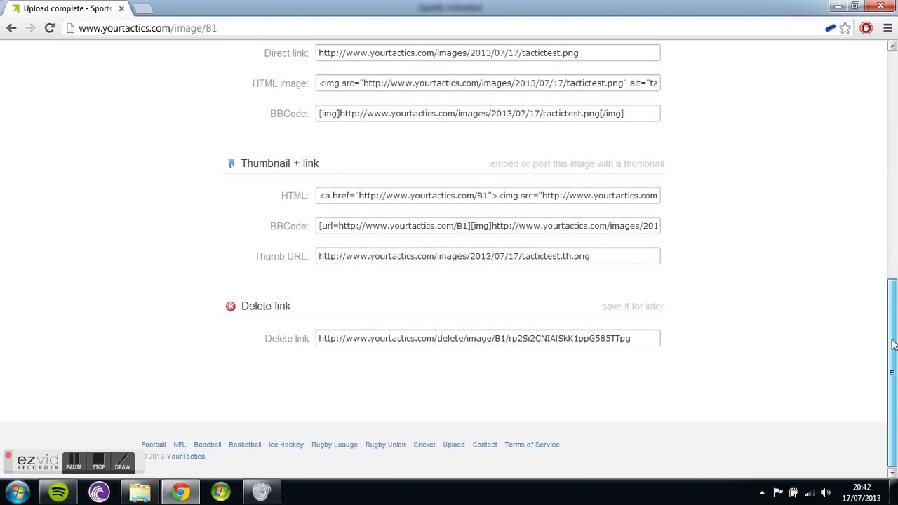
click(622, 333)
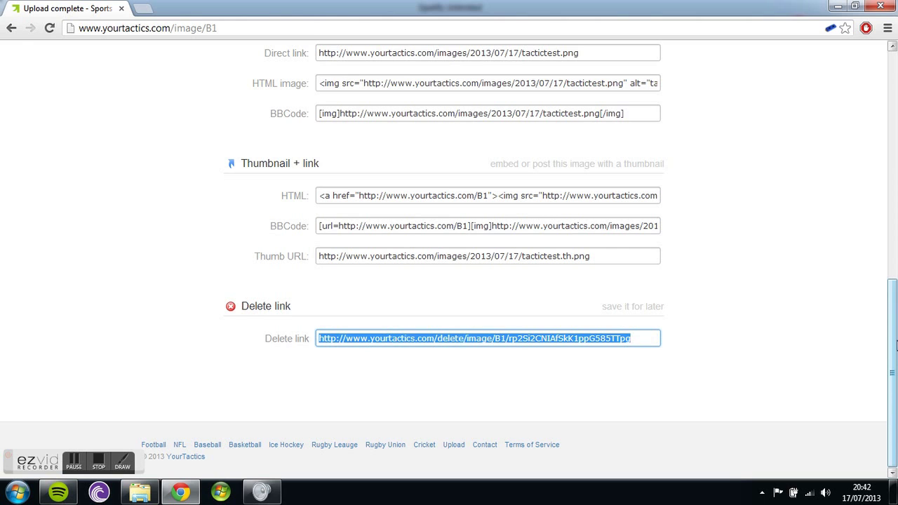
drag(895, 308, 889, 66)
click(365, 90)
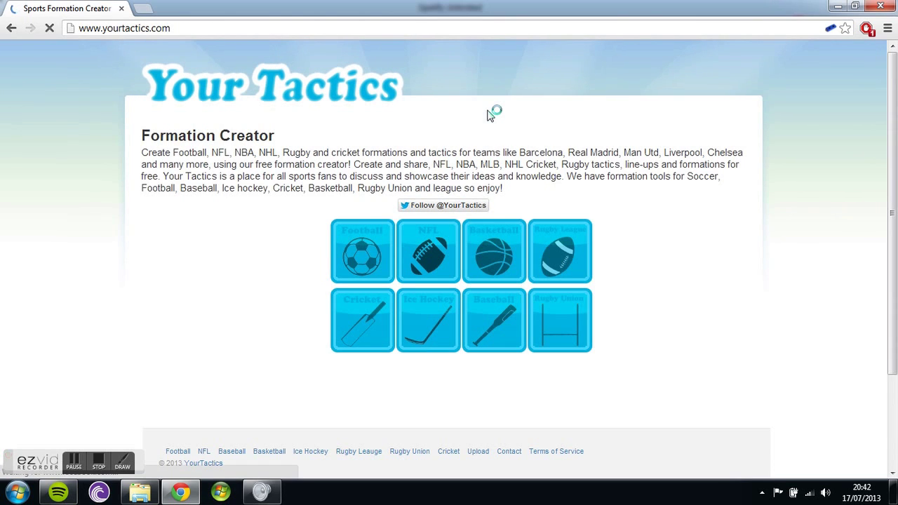
Scroll the Formation Creator home page to bring the sport tiles into view.
drag(891, 140, 891, 160)
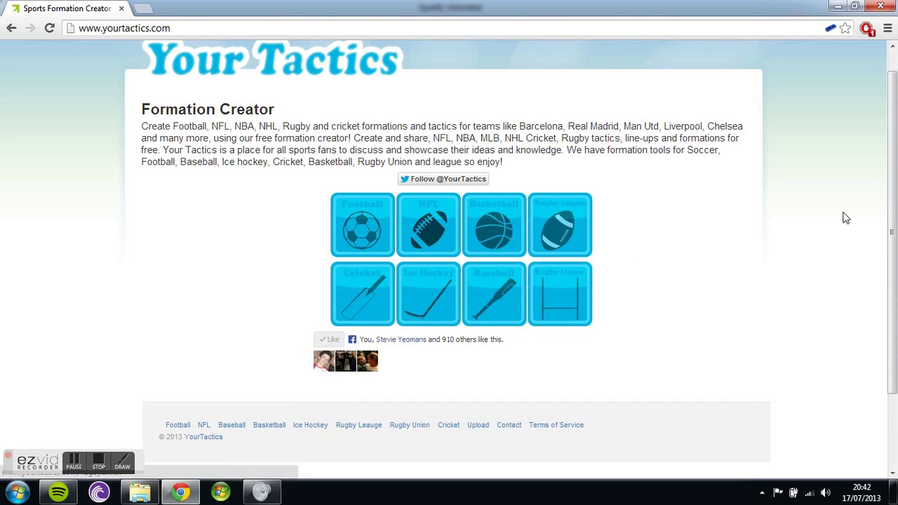
mouse_move(892, 257)
mouse_down()
mouse_move(894, 337)
mouse_move(887, 250)
mouse_up()
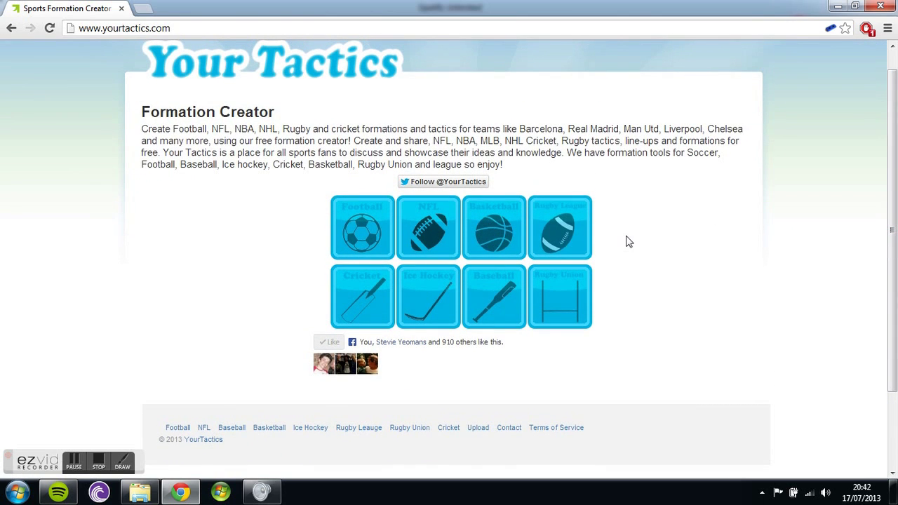